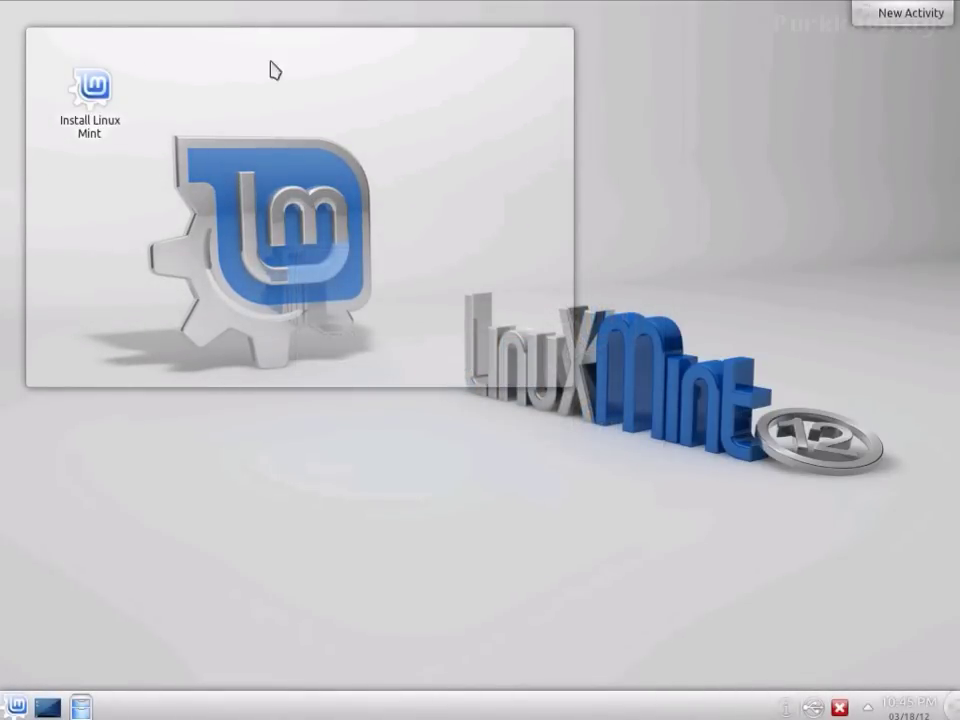
Launch the Linux Mint installer from the desktop.
{"action": "left_click", "coordinate": [96, 94]}
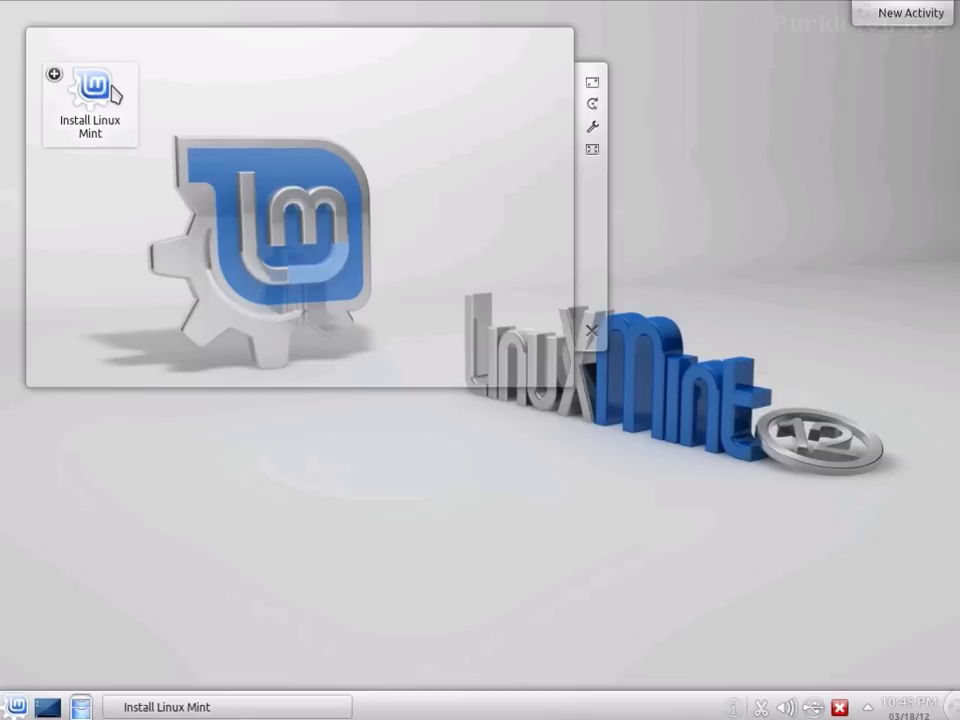
{"action": "left_click", "coordinate": [114, 94]}
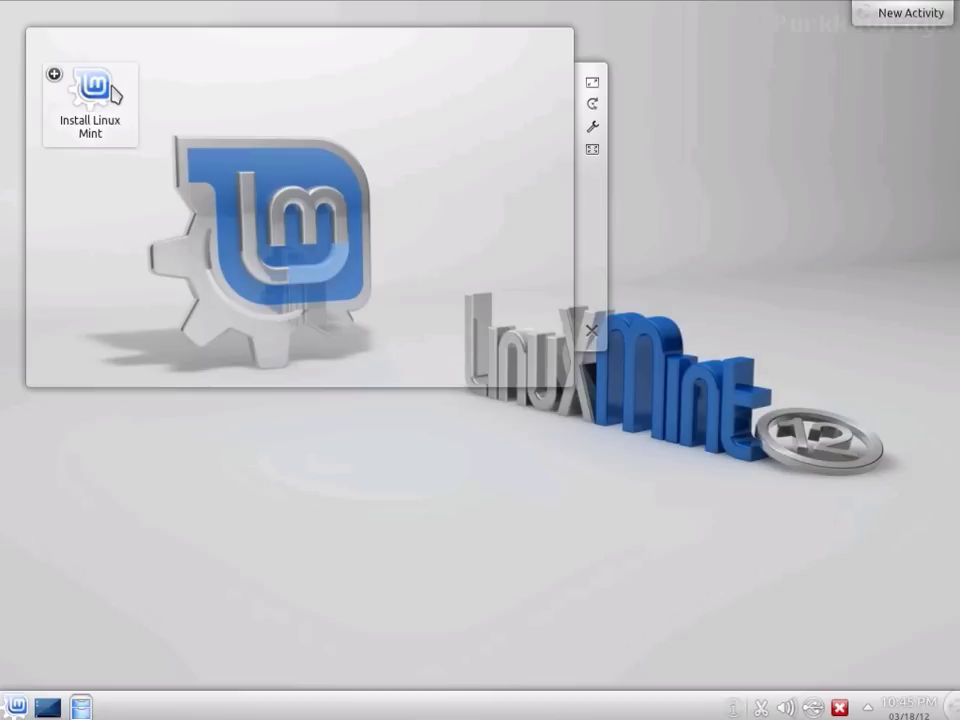
{"action": "left_click", "coordinate": [113, 94]}
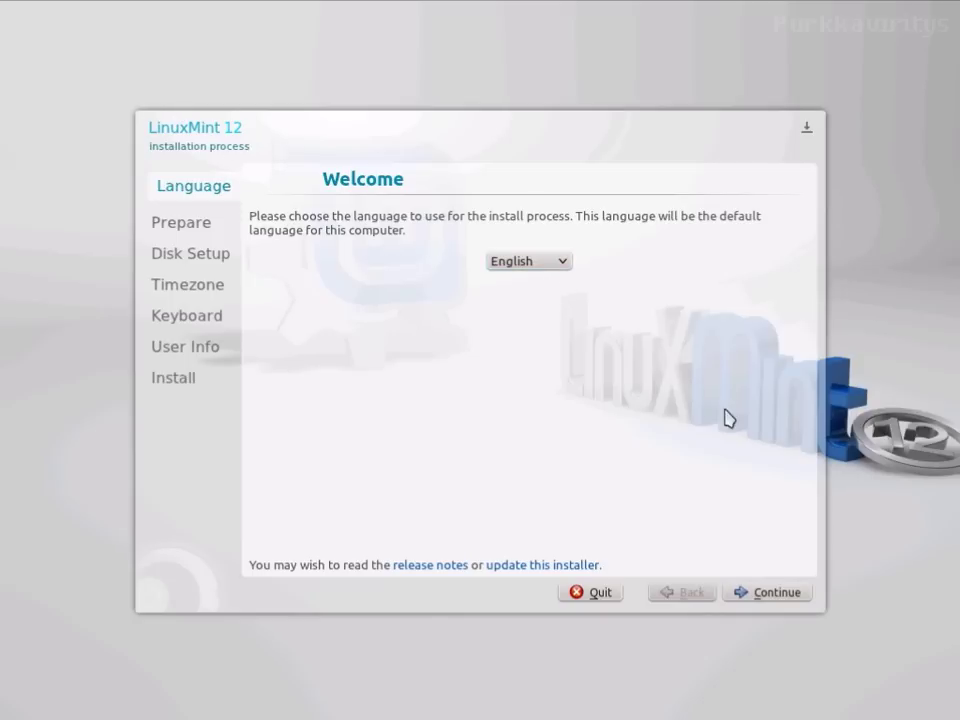
Accept English and the preparation checks, and start installing with the guided option that uses the entire 21.5 GB disk.
{"action": "left_click", "coordinate": [778, 592]}
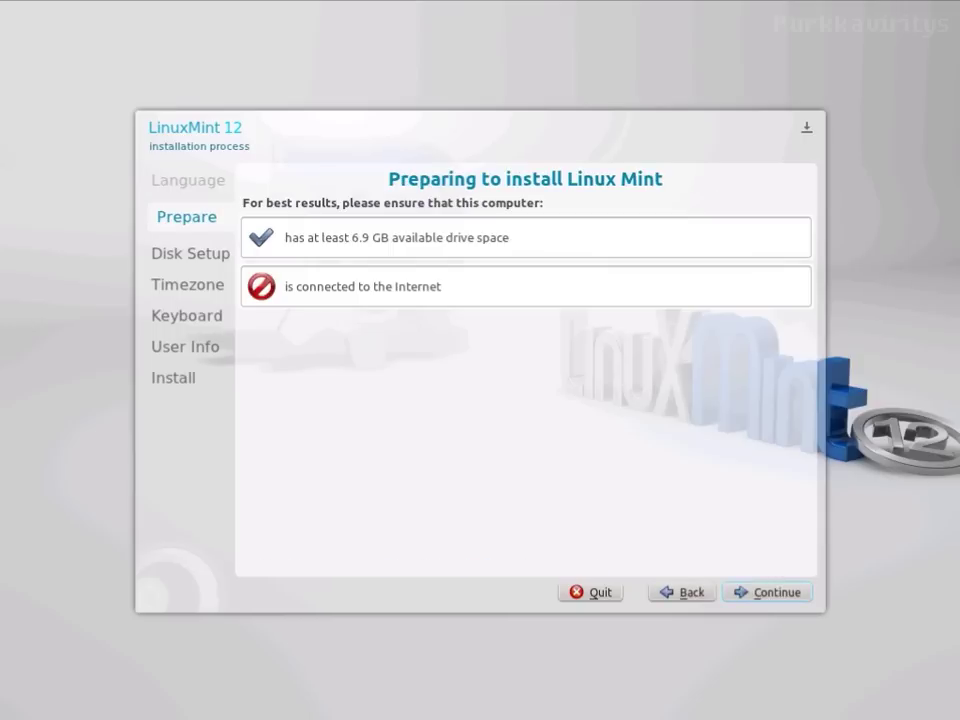
{"action": "left_click", "coordinate": [776, 596]}
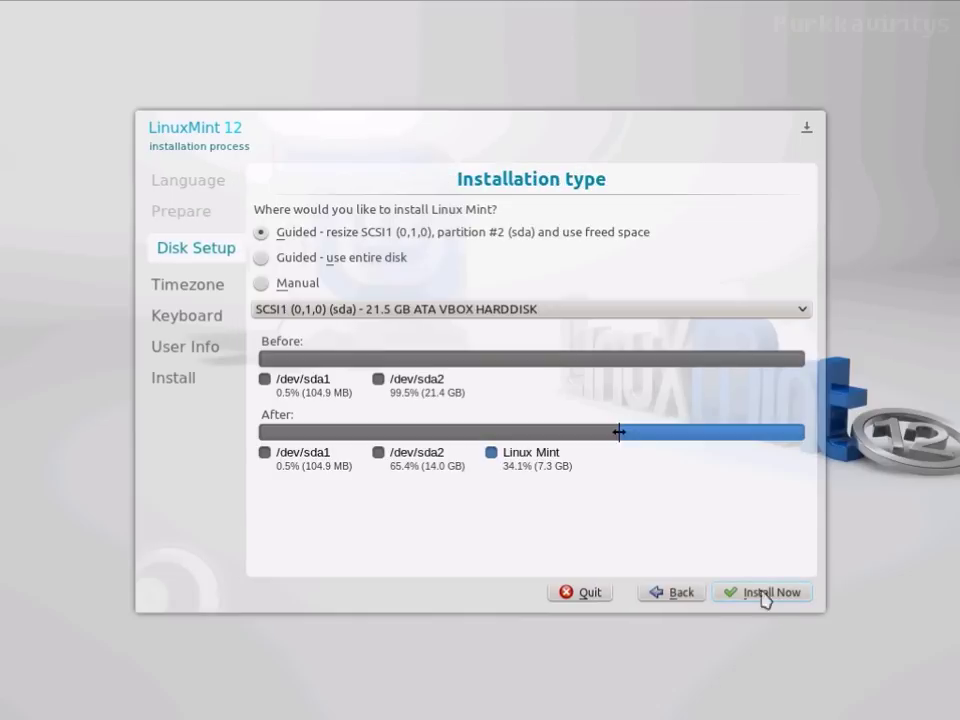
{"action": "left_click", "coordinate": [384, 258]}
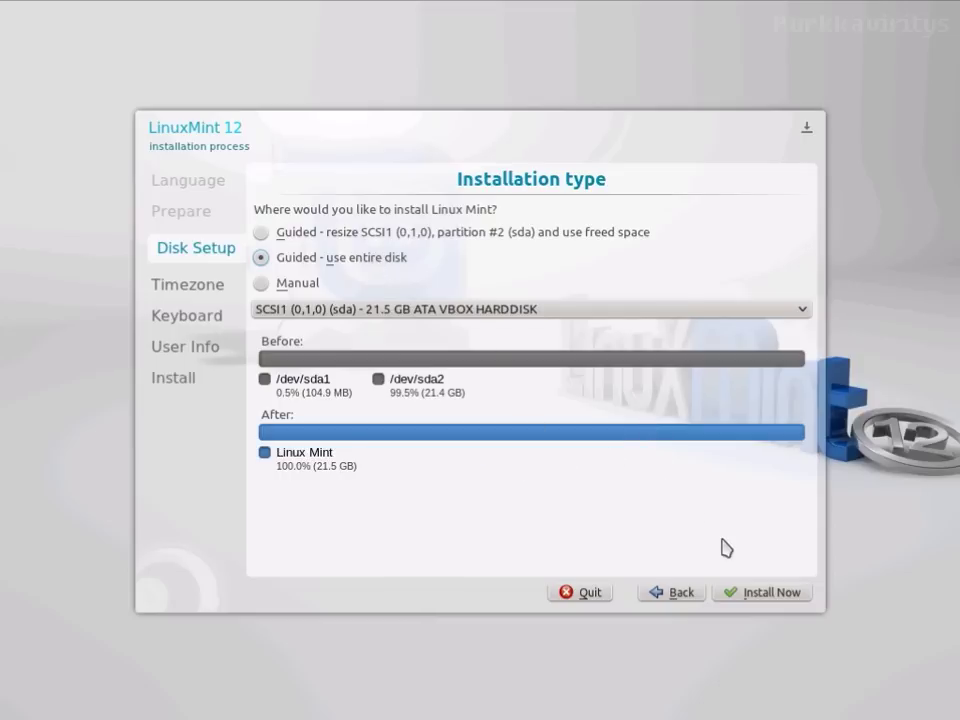
{"action": "left_click", "coordinate": [760, 592]}
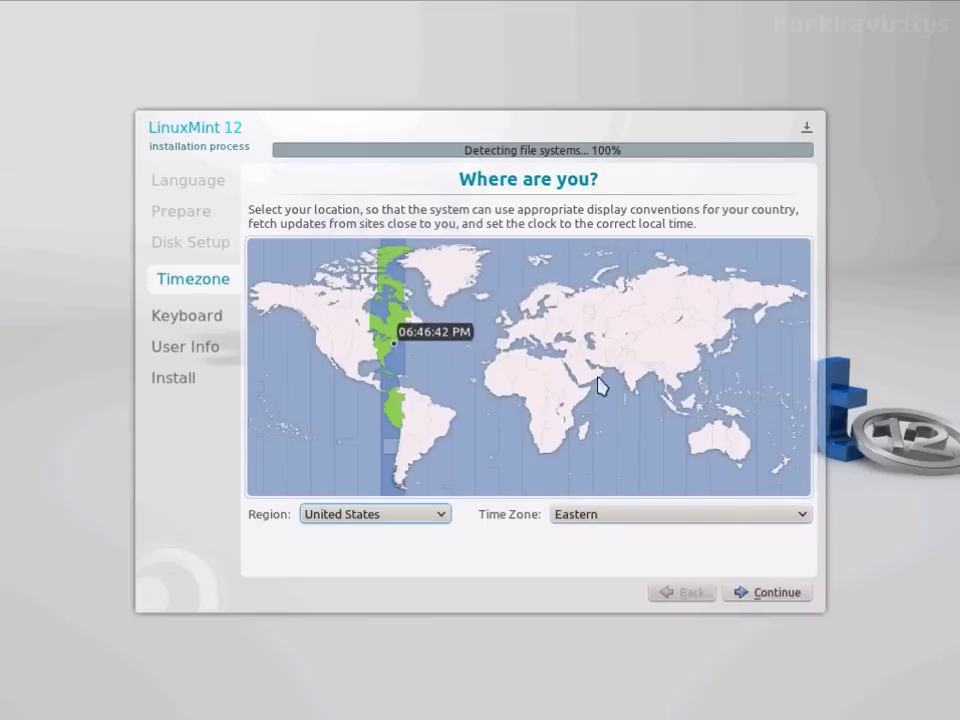
Set the location to Europe with Finland Time and keep the default fi keyboard layout.
{"action": "left_click", "coordinate": [561, 322]}
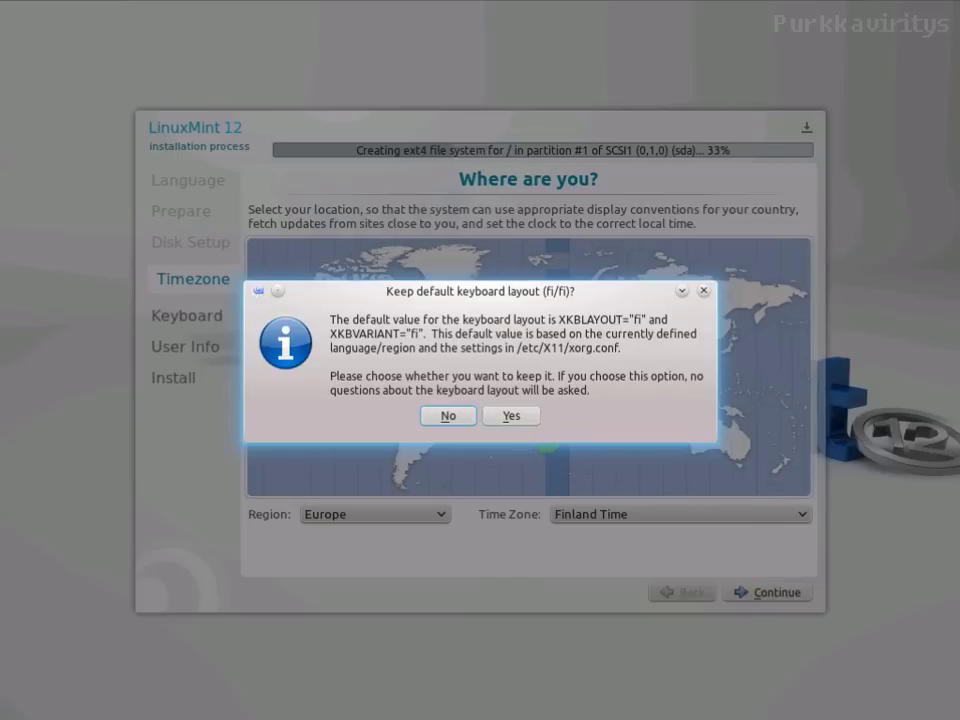
{"action": "left_click", "coordinate": [508, 416]}
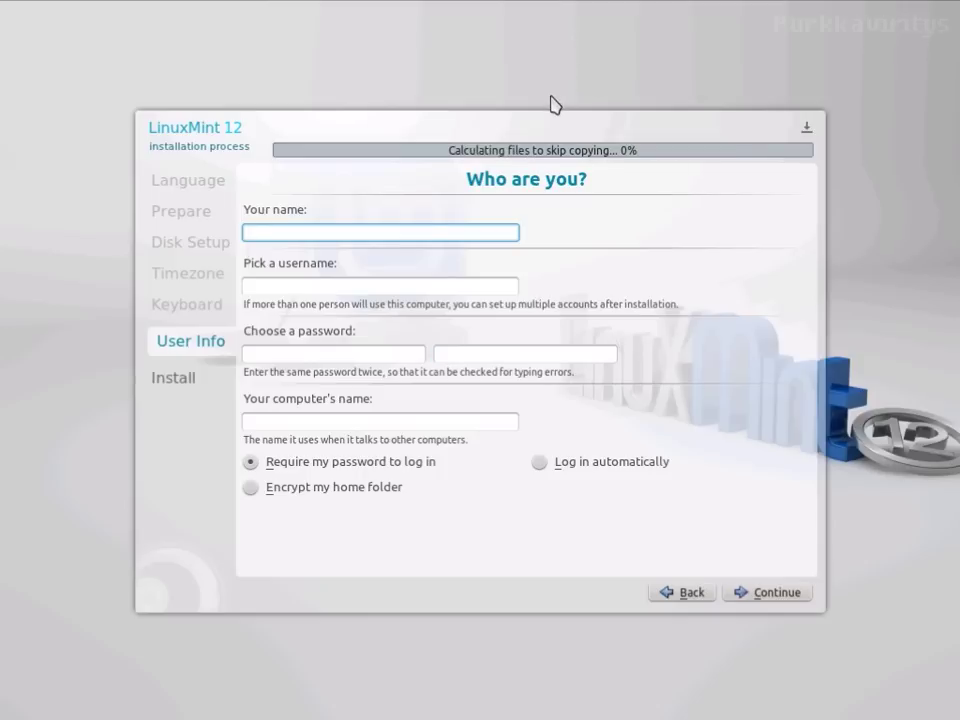
Enter the account owner's name and accept the username suggested from it.
{"action": "type", "text": "P"}
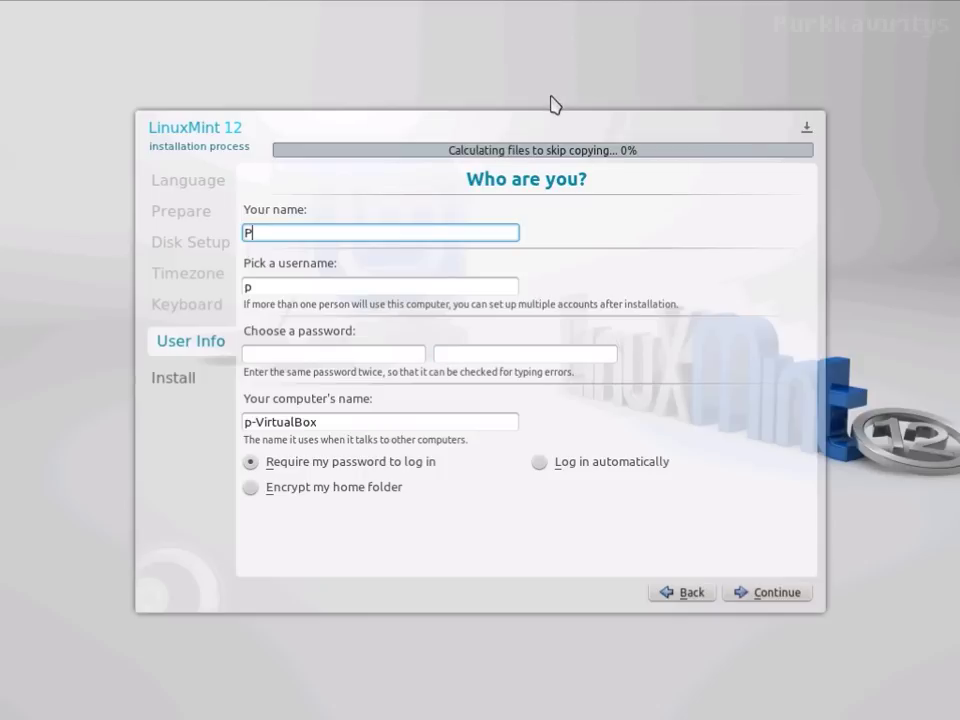
{"action": "type", "text": "urkkaviri"}
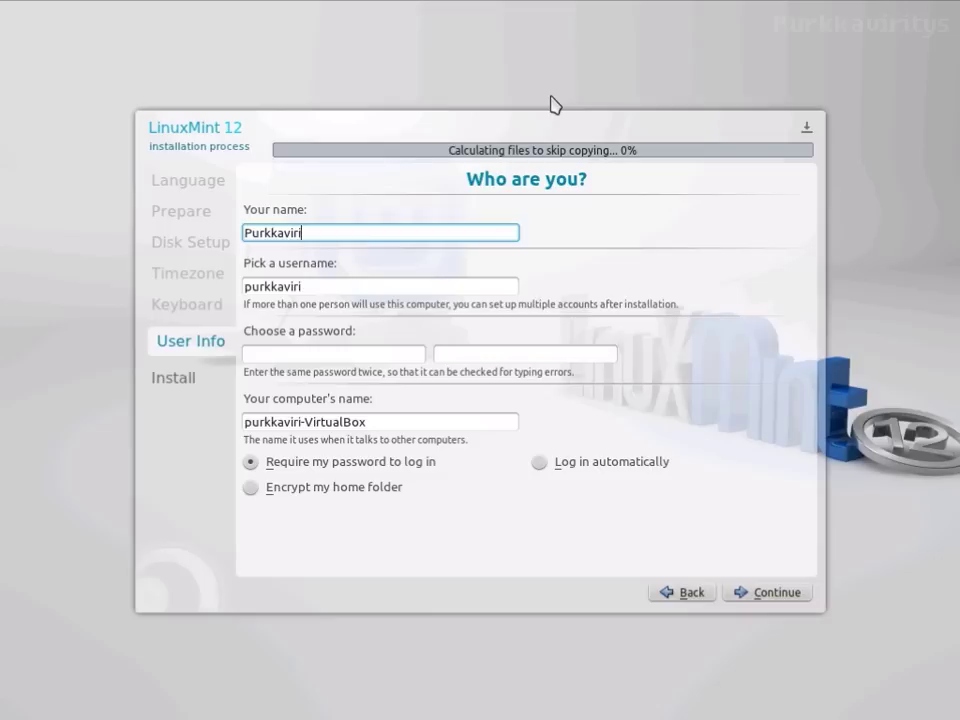
{"action": "type", "text": "tys"}
{"action": "key", "text": "Tab"}
{"action": "key", "text": "Tab"}
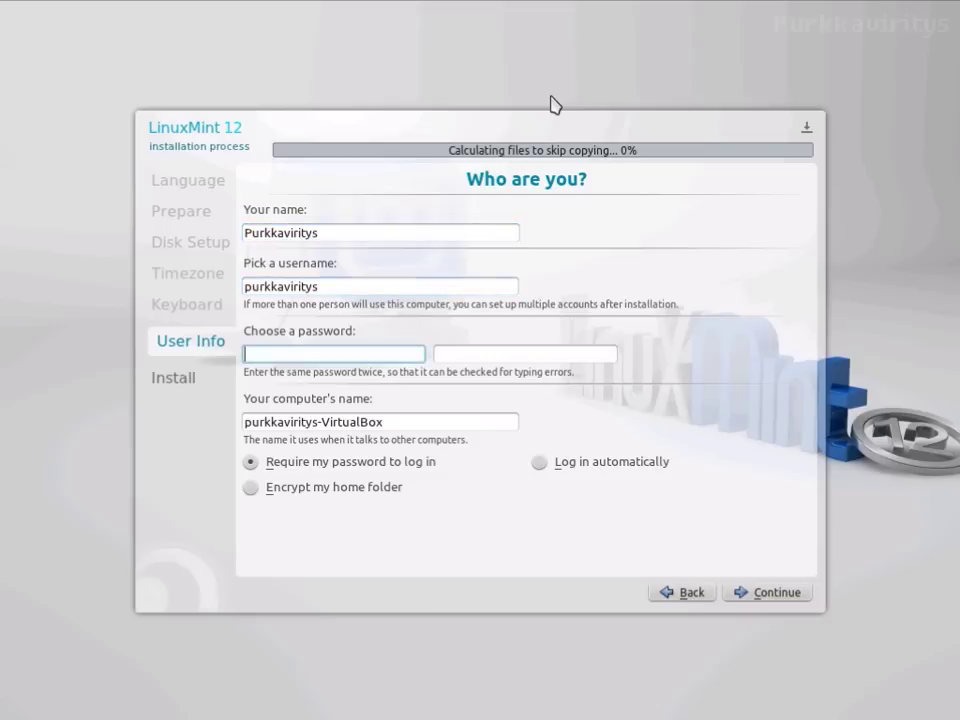
Enter the account password and repeat it in the confirmation field.
{"action": "type", "text": "*******"}
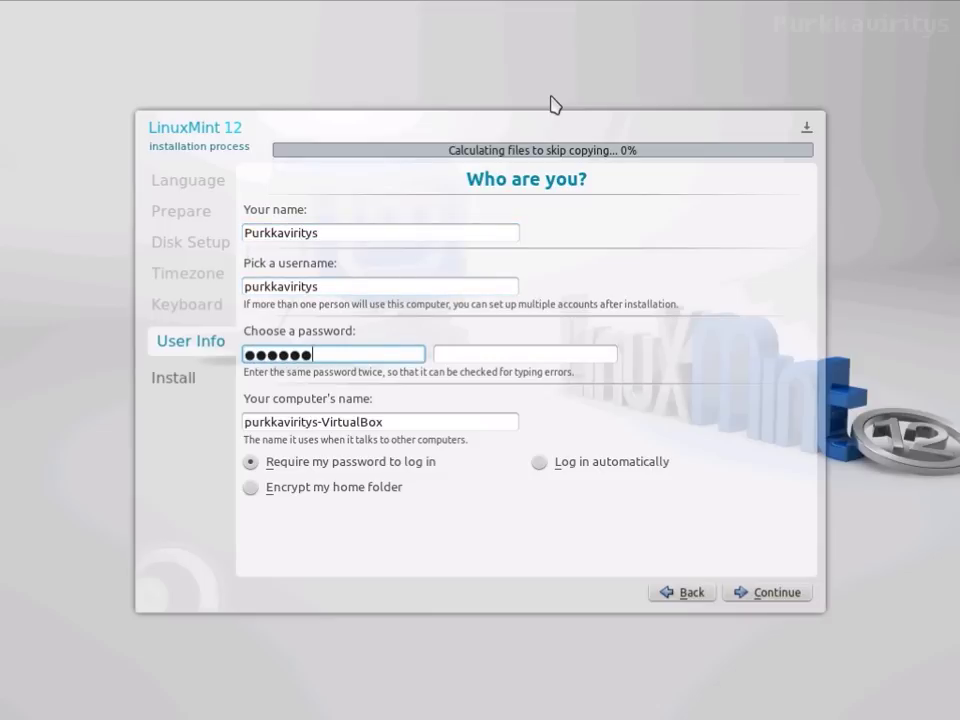
{"action": "key", "text": "Tab"}
{"action": "type", "text": "*******"}
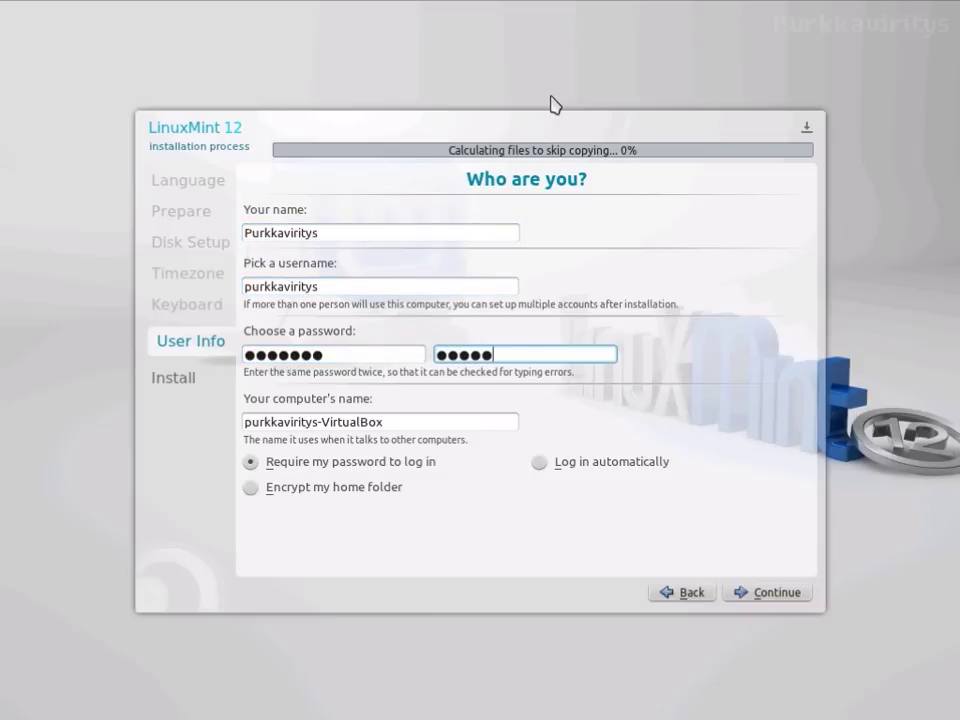
Shorten the computer's name to purkkaBox and continue the installation with password login required.
{"action": "key", "text": "Tab"}
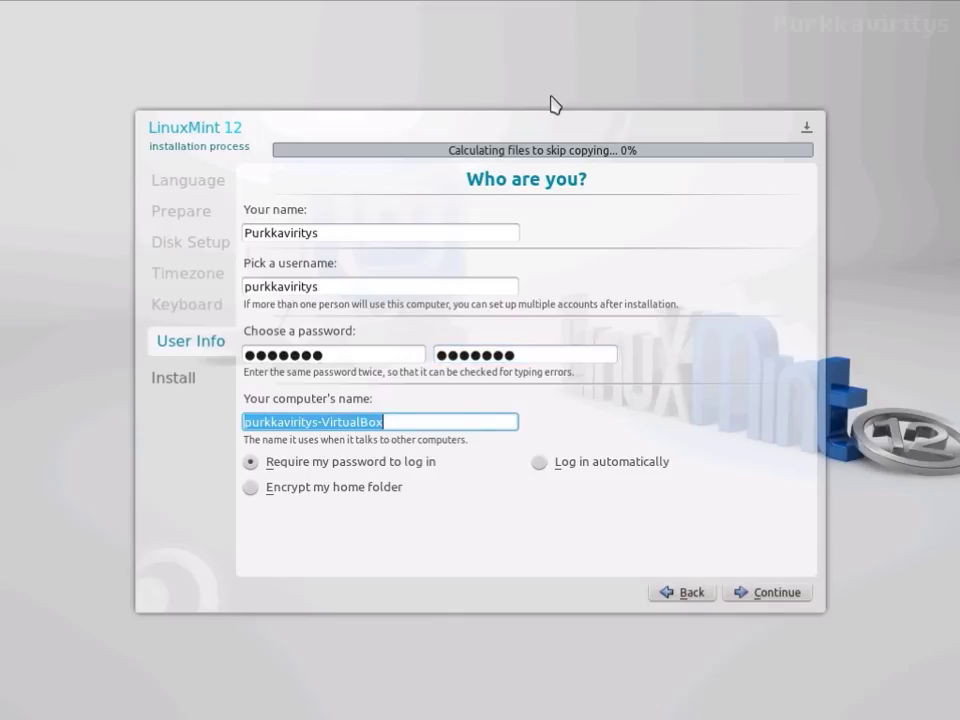
{"action": "key", "text": "Right"}
{"action": "key", "text": "Left"}
{"action": "key", "text": "Left"}
{"action": "key", "text": "Left"}
{"action": "key", "text": "BackSpace"}
{"action": "key", "text": "BackSpace"}
{"action": "key", "text": "BackSpace"}
{"action": "key", "text": "BackSpace"}
{"action": "key", "text": "BackSpace"}
{"action": "key", "text": "BackSpace"}
{"action": "key", "text": "BackSpace"}
{"action": "key", "text": "BackSpace"}
{"action": "key", "text": "BackSpace"}
{"action": "key", "text": "BackSpace"}
{"action": "key", "text": "BackSpace"}
{"action": "key", "text": "BackSpace"}
{"action": "key", "text": "BackSpace"}
{"action": "key", "text": "BackSpace"}
{"action": "key", "text": "BackSpace"}
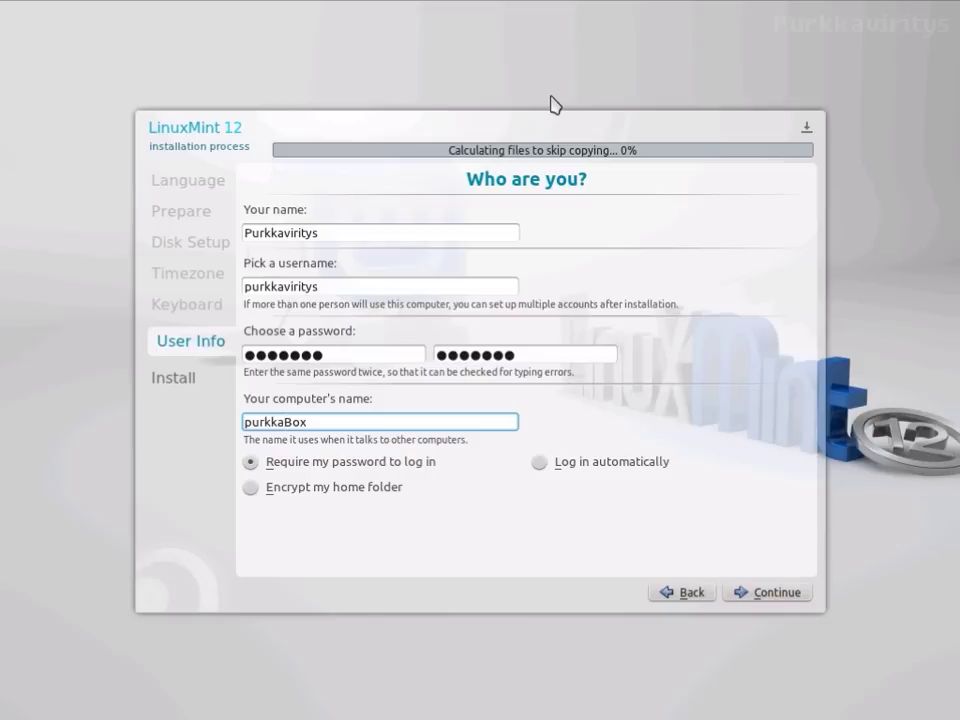
{"action": "left_click", "coordinate": [757, 598]}
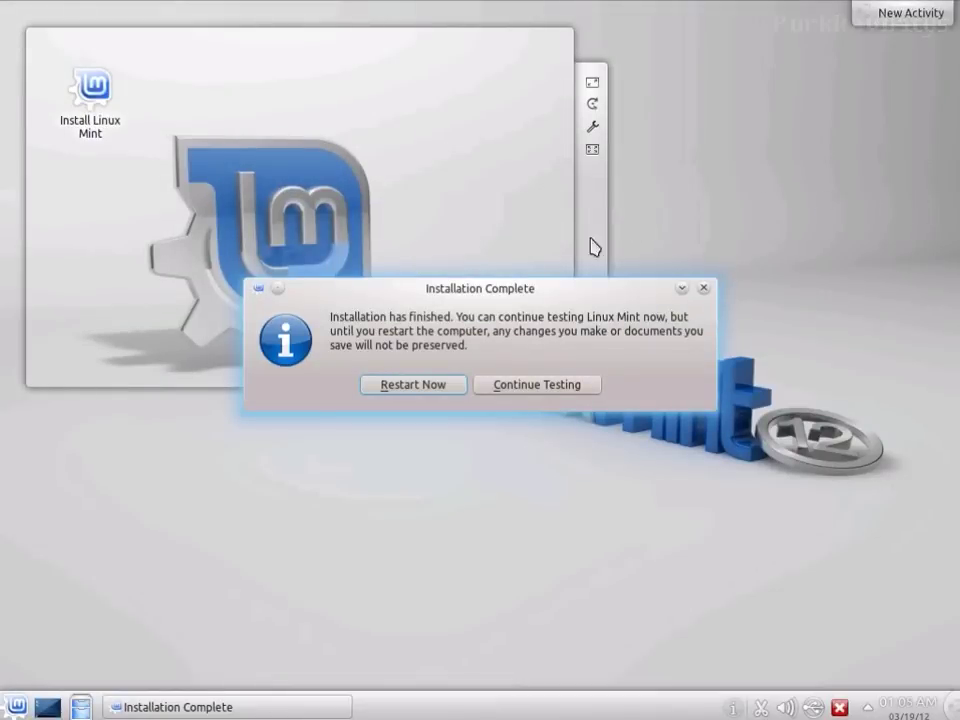
Restart the computer from the completed installation and boot the Linux Mint 12 KDE 64-bit entry on /dev/sda1.
{"action": "left_click", "coordinate": [537, 384]}
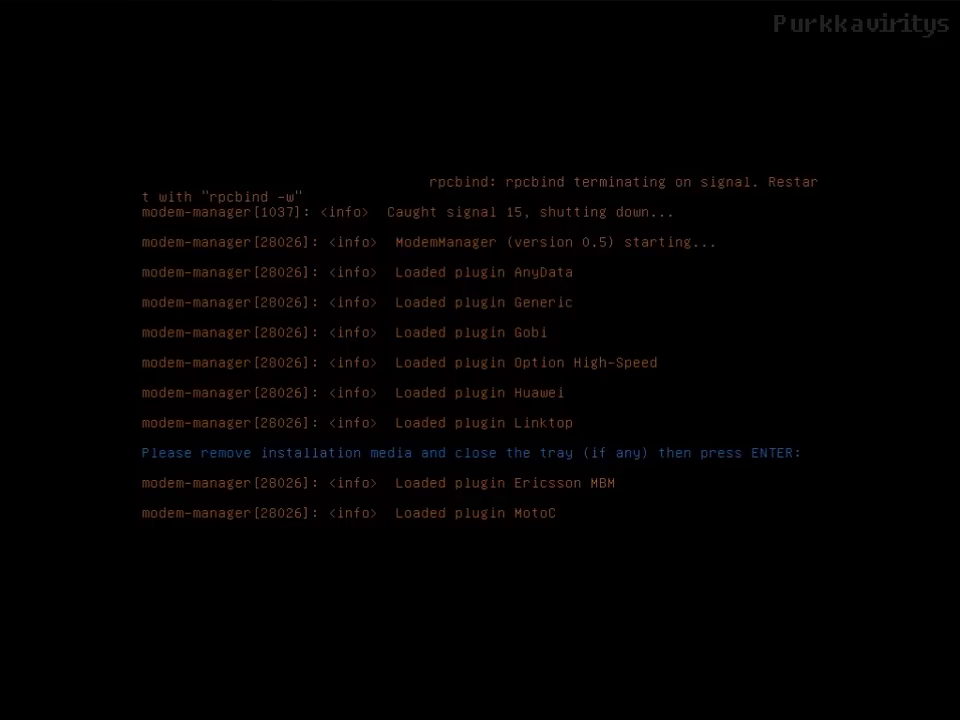
{"action": "key", "text": "Return"}
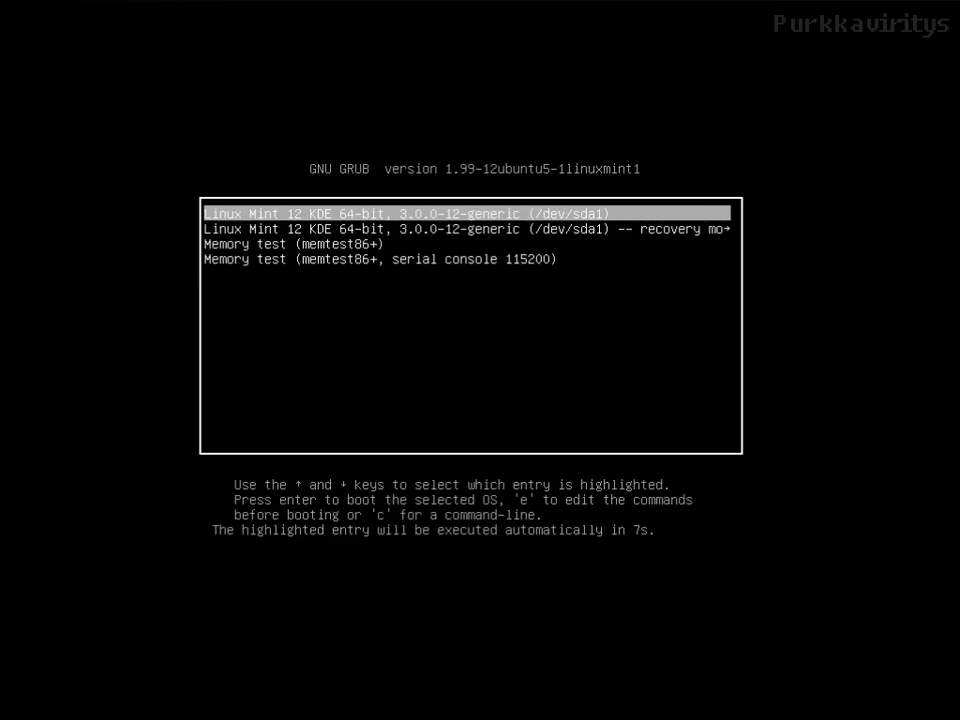
{"action": "key", "text": "Return"}
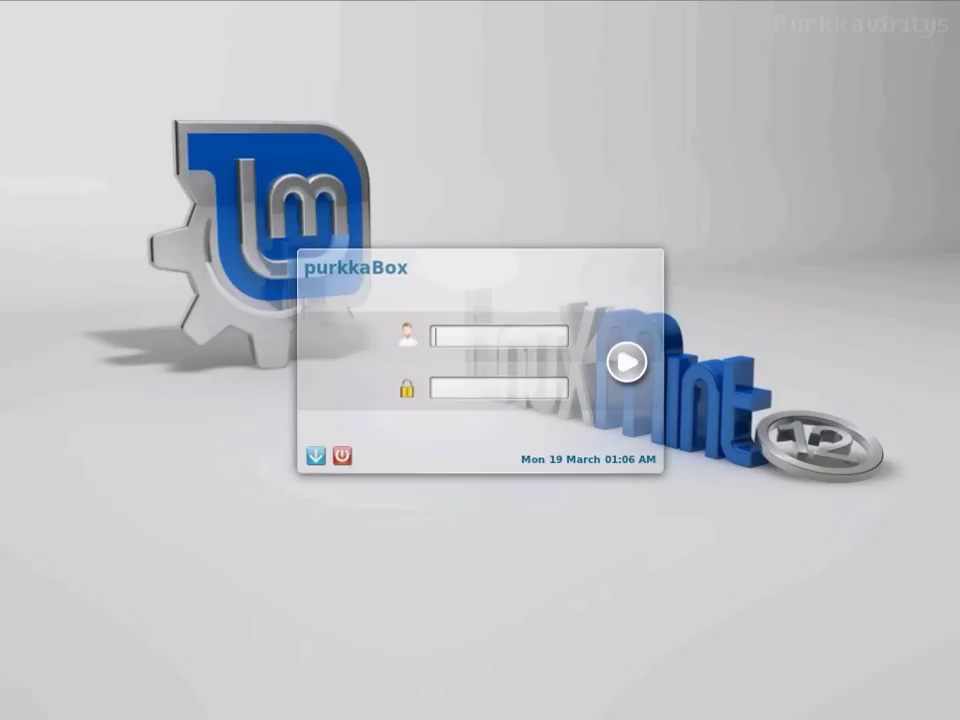
Log in to the new system with the account's username and password.
{"action": "type", "text": "purkkaviritys"}
{"action": "key", "text": "Return"}
{"action": "type", "text": "******"}
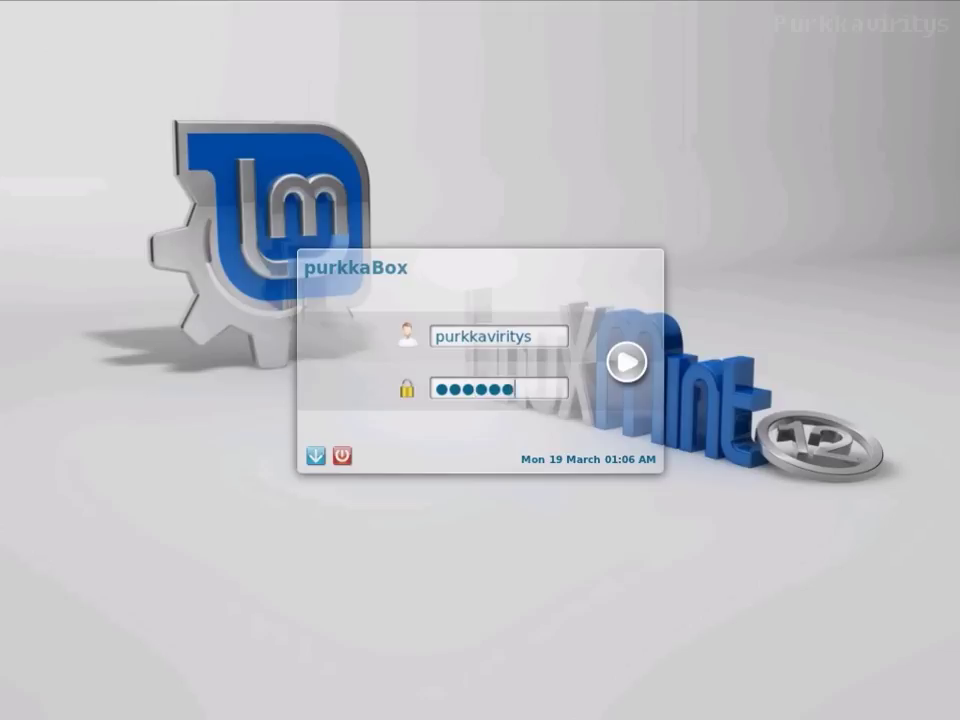
{"action": "key", "text": "Return"}
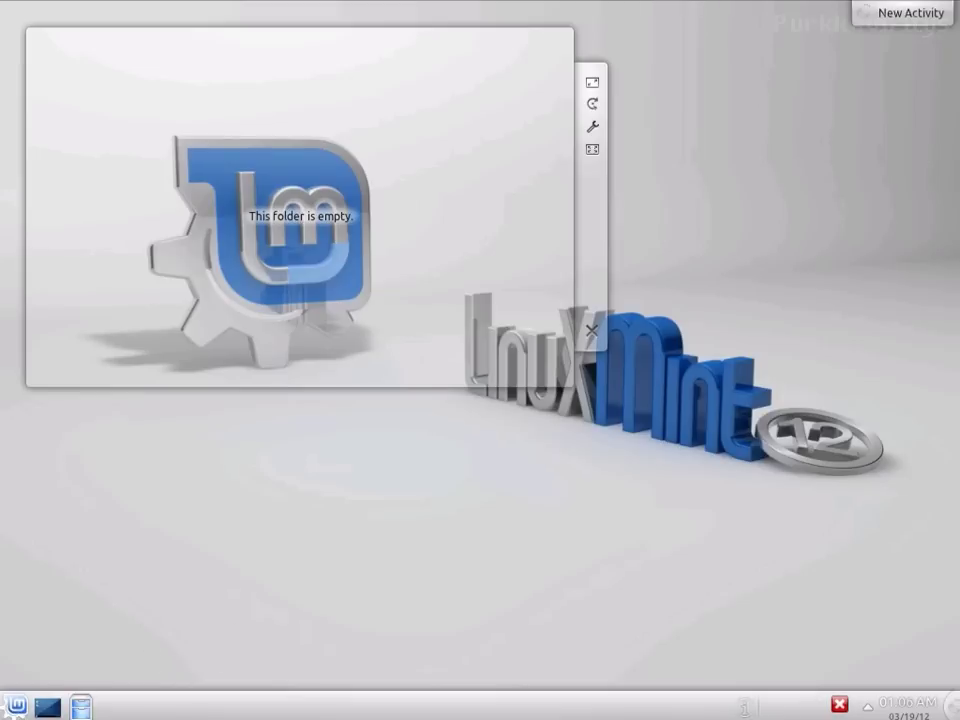
Shut down the computer, closing the leftover Mint information and welcome windows while the session ends.
{"action": "left_click", "coordinate": [13, 708]}
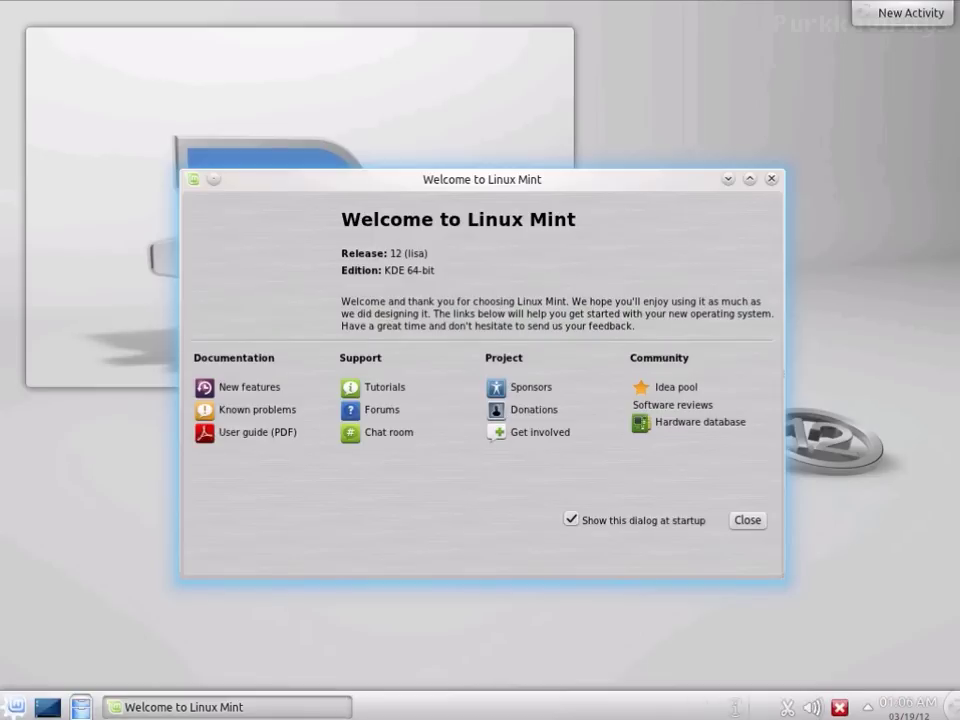
{"action": "left_click", "coordinate": [13, 708]}
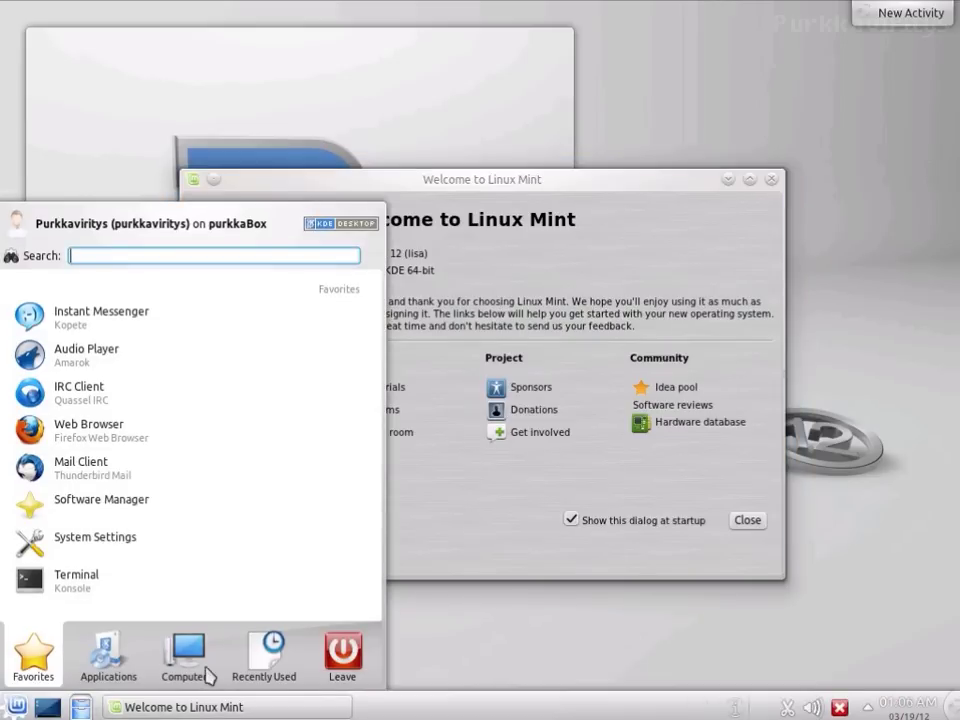
{"action": "left_click", "coordinate": [340, 653]}
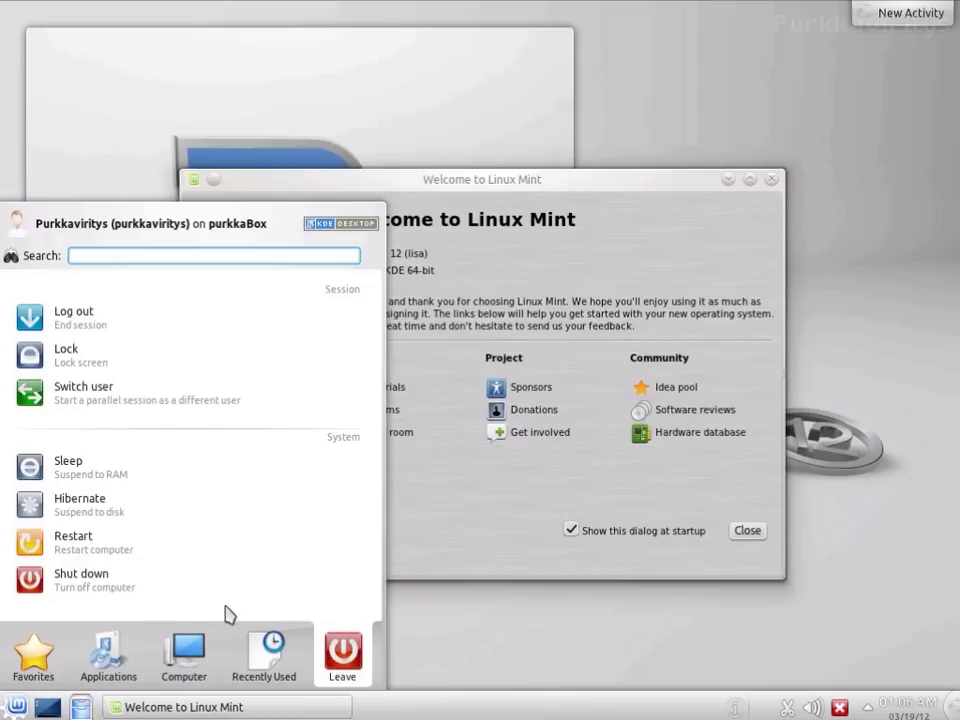
{"action": "left_click", "coordinate": [150, 597]}
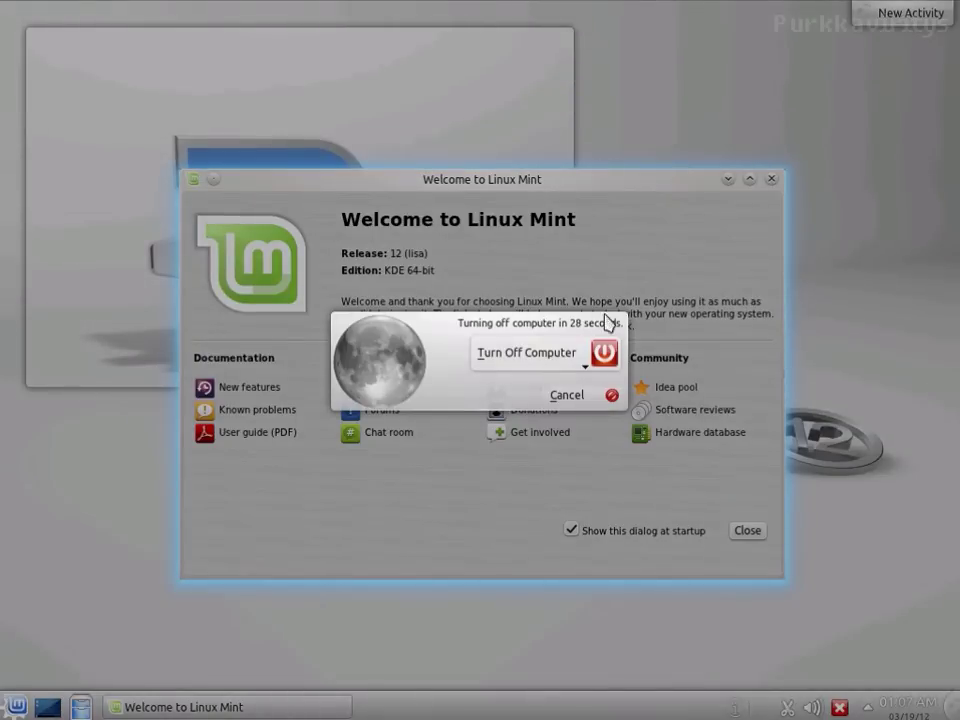
{"action": "left_click", "coordinate": [604, 354]}
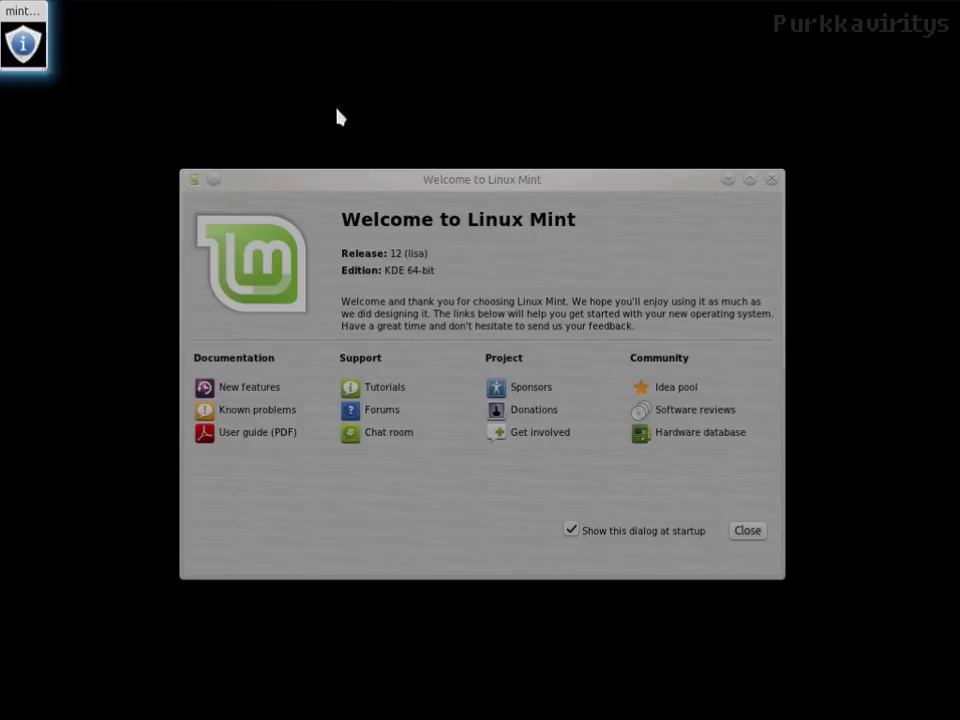
{"action": "left_click", "coordinate": [5, 42]}
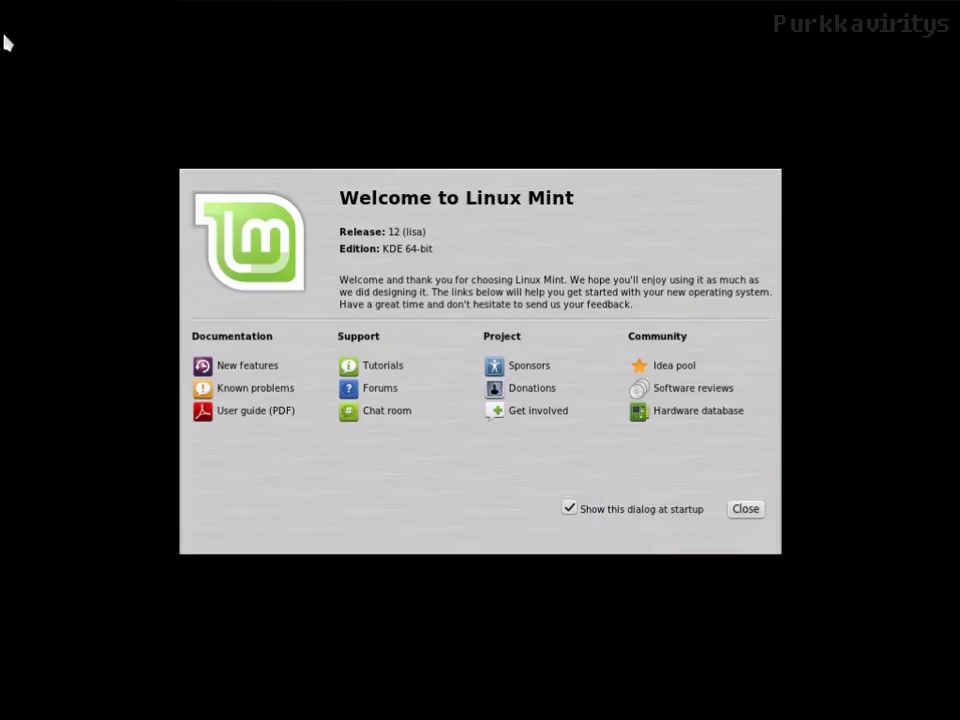
{"action": "left_click", "coordinate": [748, 509]}
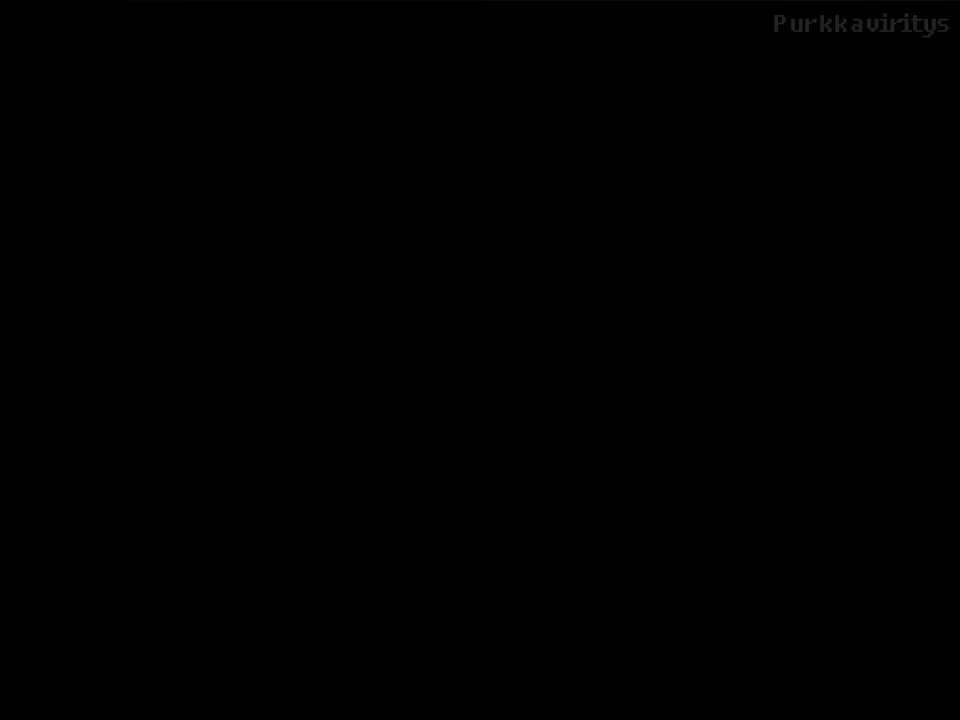